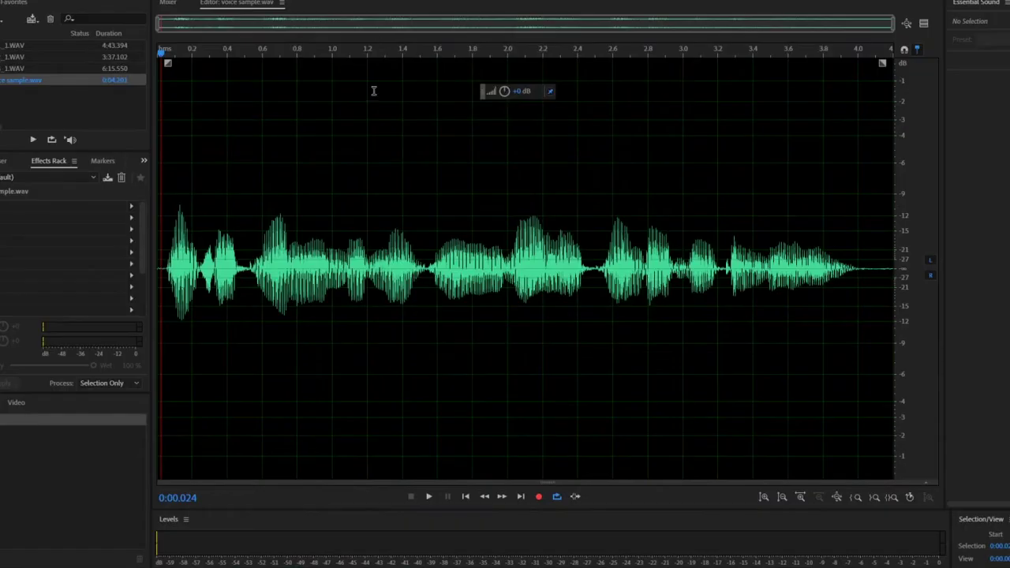
# - Play back voice sample.wav in Adobe Audition's waveform editor
pyautogui.press('space')
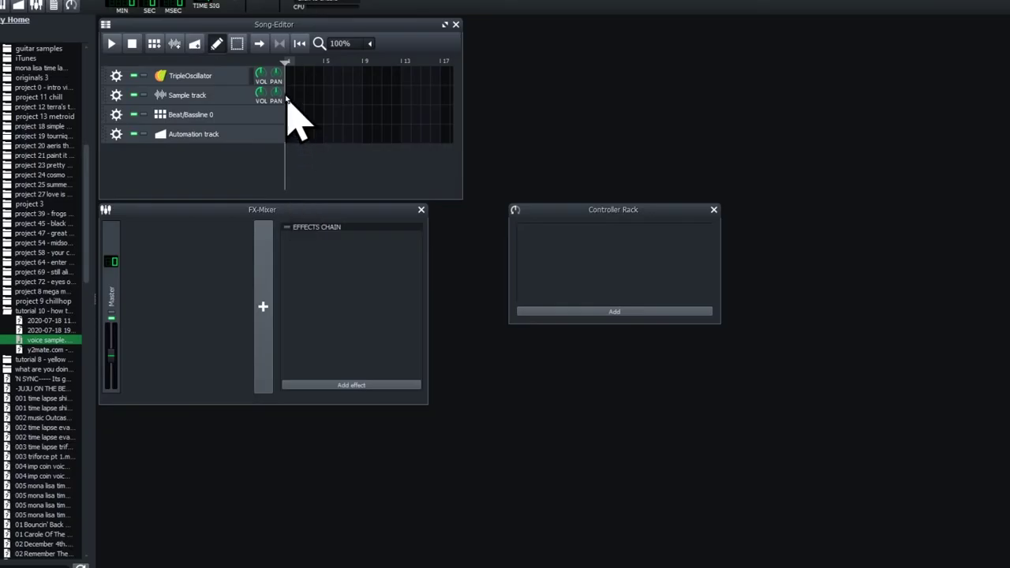
# - Drop the voice sample file onto the Sample track at bar 1
pyautogui.click(289, 96)
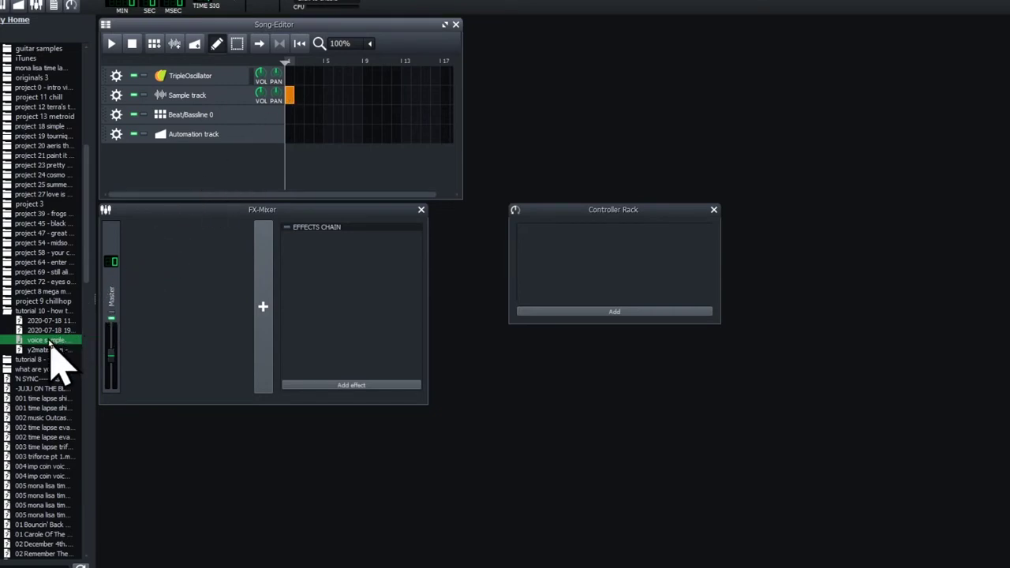
pyautogui.moveTo(50, 341); pyautogui.dragTo(291, 103)
# - Add an Equalizer effect to the Sample track's effects chain
pyautogui.click(198, 96)
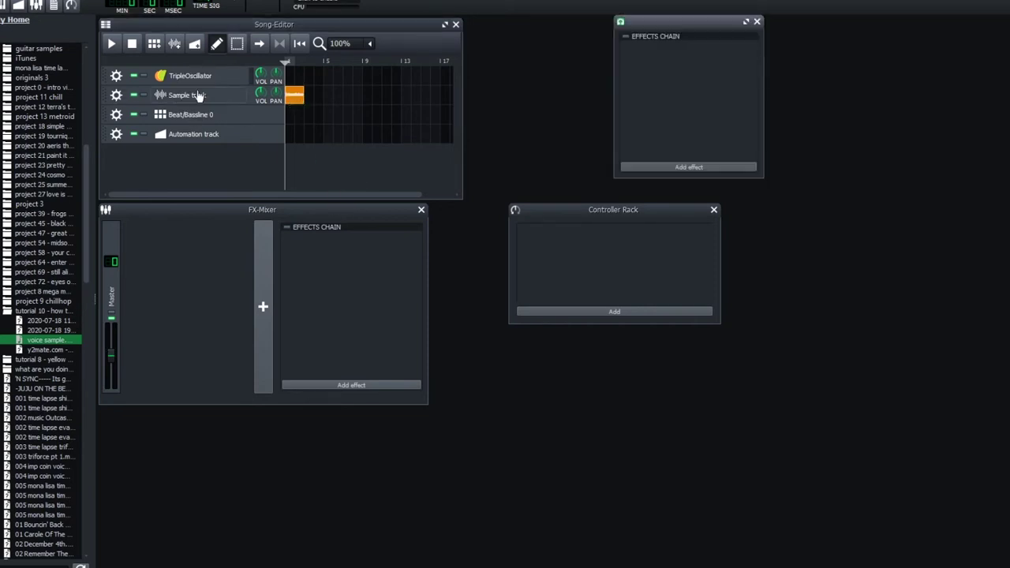
pyautogui.click(659, 168)
pyautogui.write('eq')
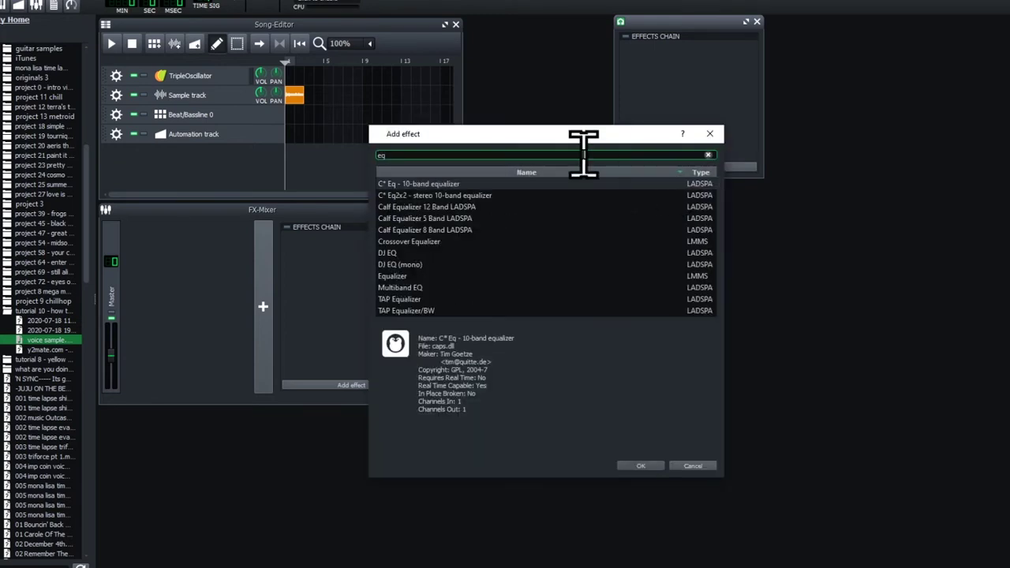
pyautogui.click(422, 276)
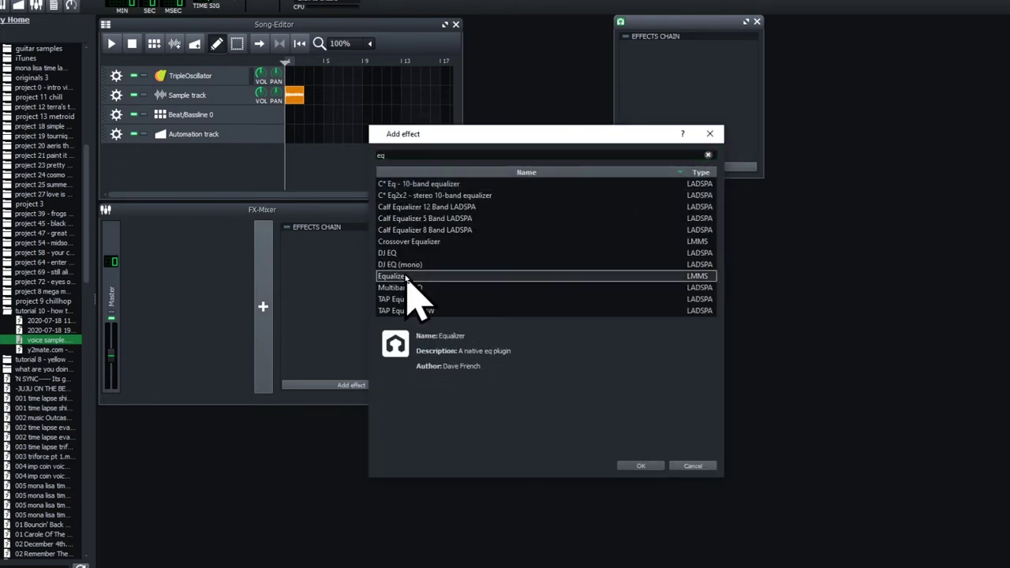
pyautogui.click(639, 466)
# - Clone the Sample track, add a second automation track, and create an automation clip
pyautogui.click(116, 96)
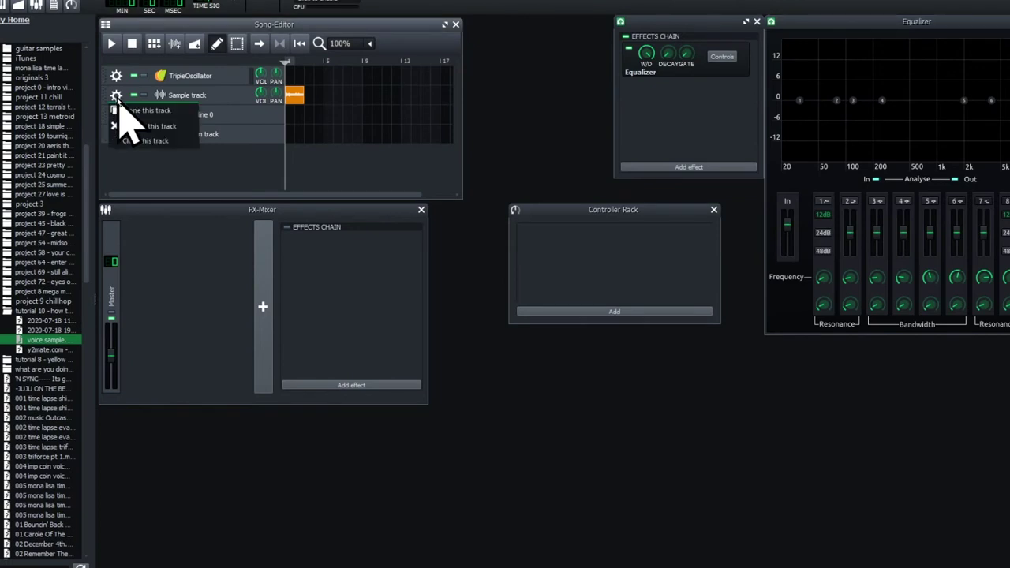
pyautogui.click(163, 112)
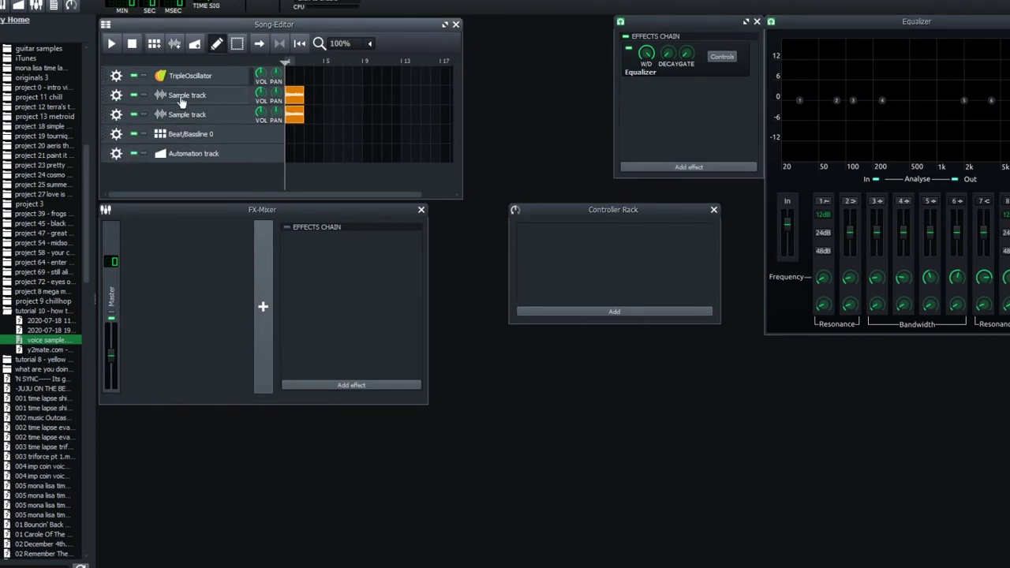
pyautogui.click(196, 46)
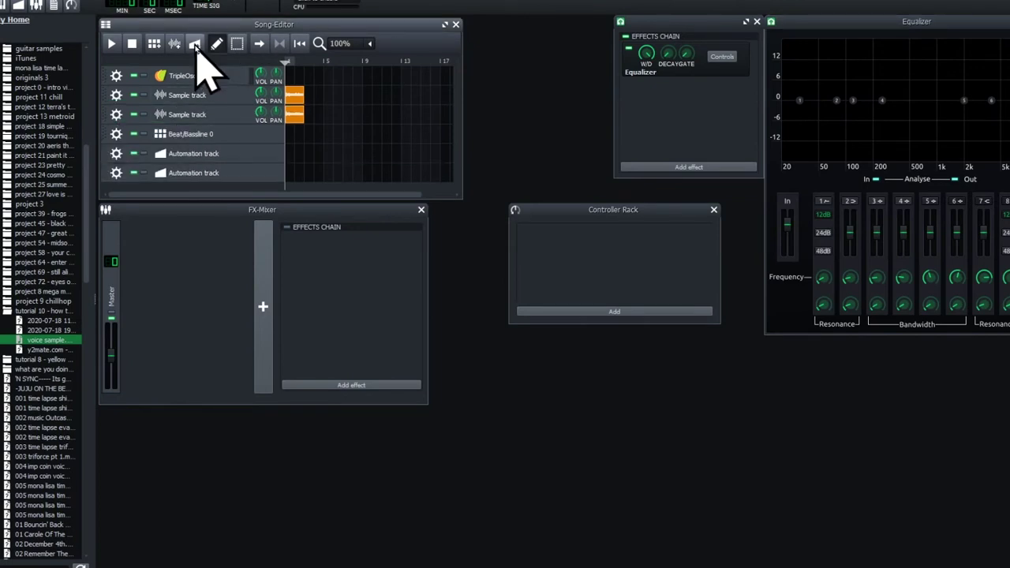
pyautogui.click(289, 151)
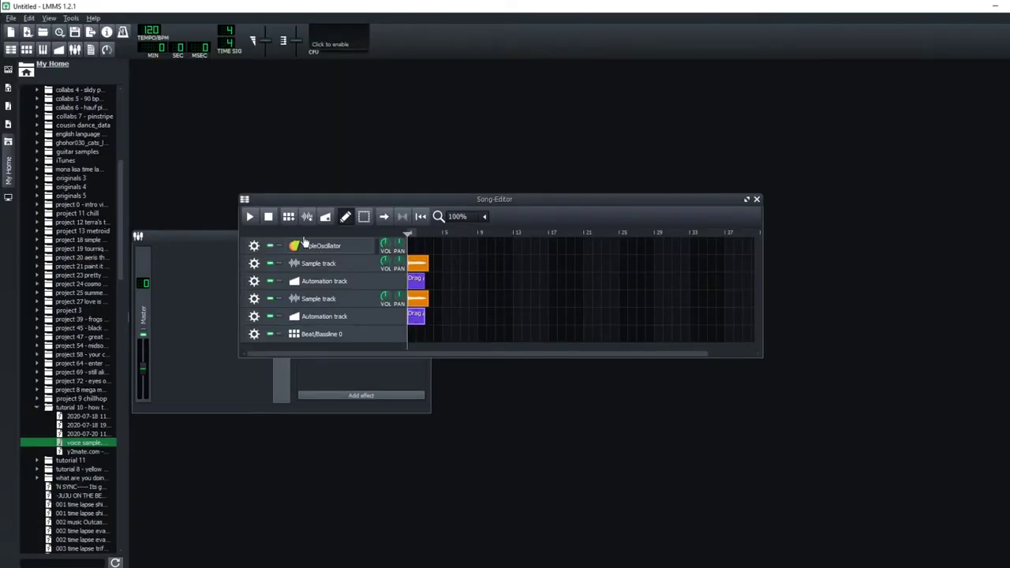
pyautogui.click(321, 269)
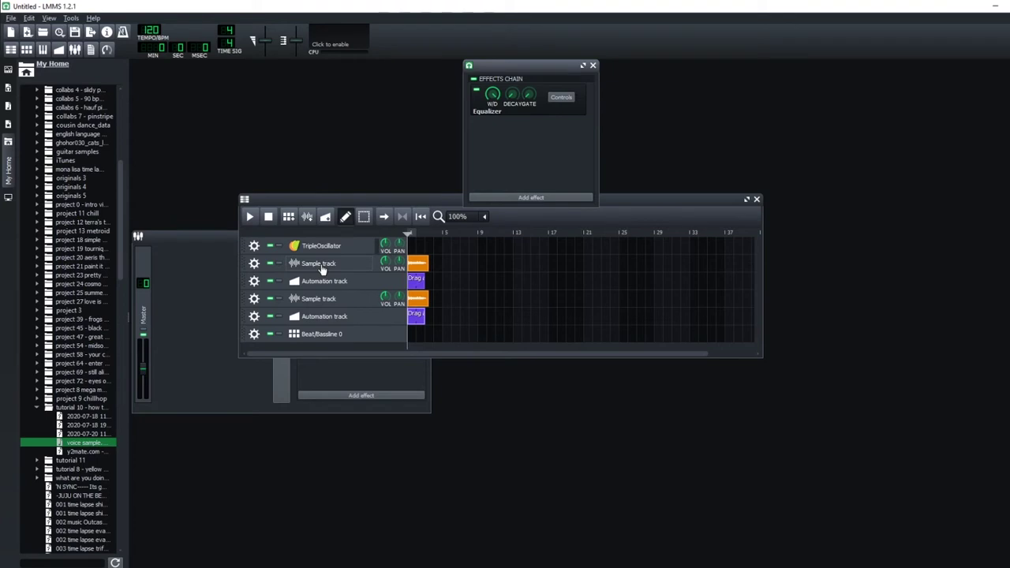
# - Shape the first Equalizer's low shelf into a gentle bass cut around 50 Hz
pyautogui.click(561, 98)
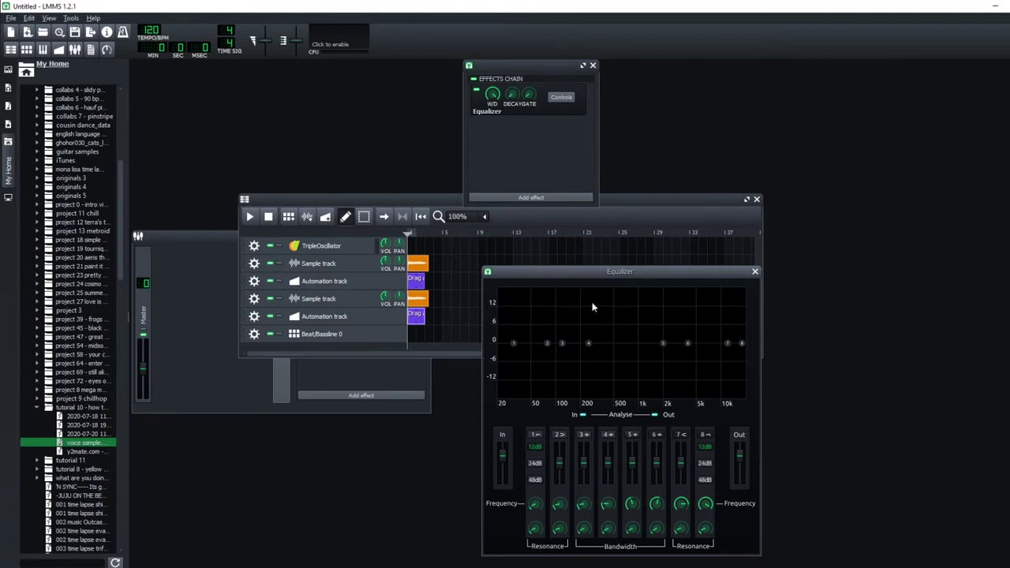
pyautogui.moveTo(548, 345); pyautogui.dragTo(542, 388)
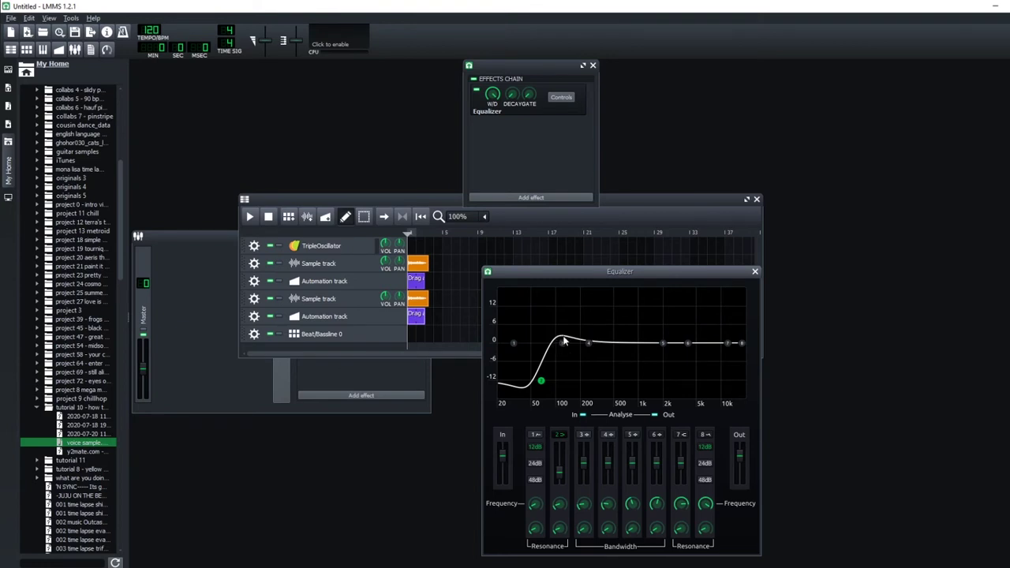
pyautogui.moveTo(540, 384)
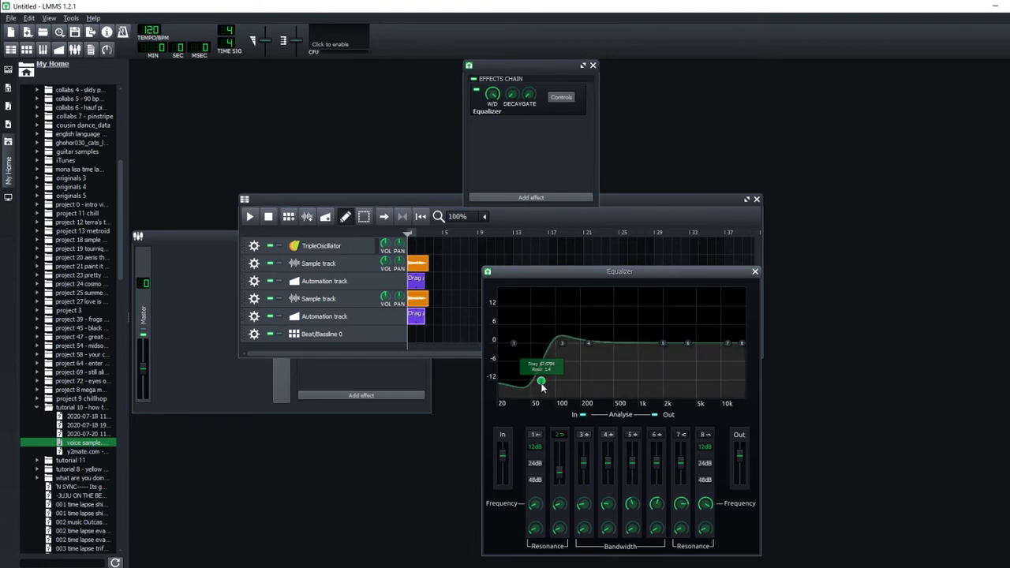
pyautogui.moveTo(542, 385); pyautogui.dragTo(543, 367)
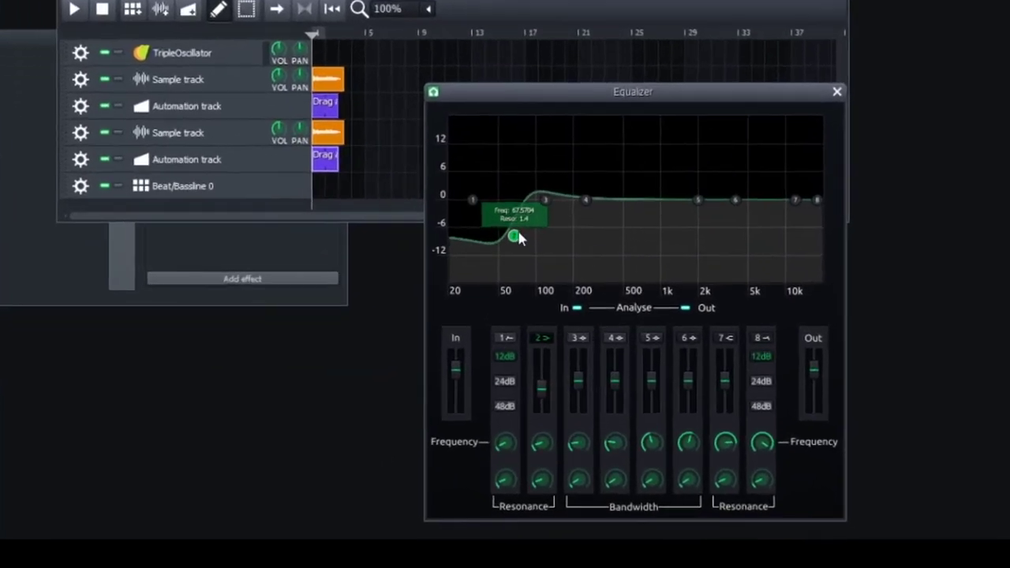
pyautogui.moveTo(519, 238); pyautogui.dragTo(613, 271)
pyautogui.moveTo(619, 188); pyautogui.dragTo(488, 136)
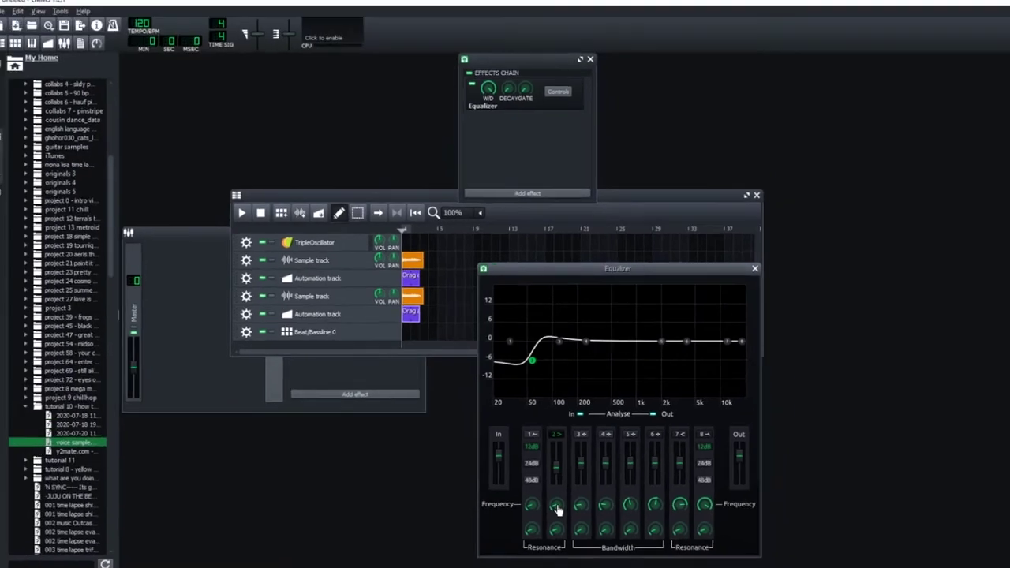
# - Ctrl-drag the low-shelf Frequency knob onto the first automation clip to link them
pyautogui.click(557, 506)
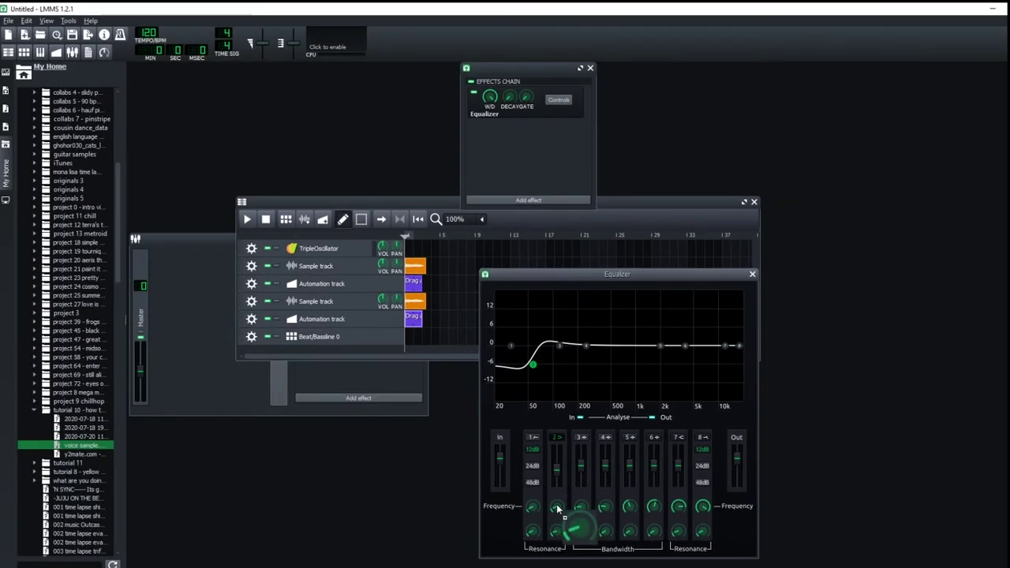
pyautogui.moveTo(556, 509); pyautogui.dragTo(412, 288)
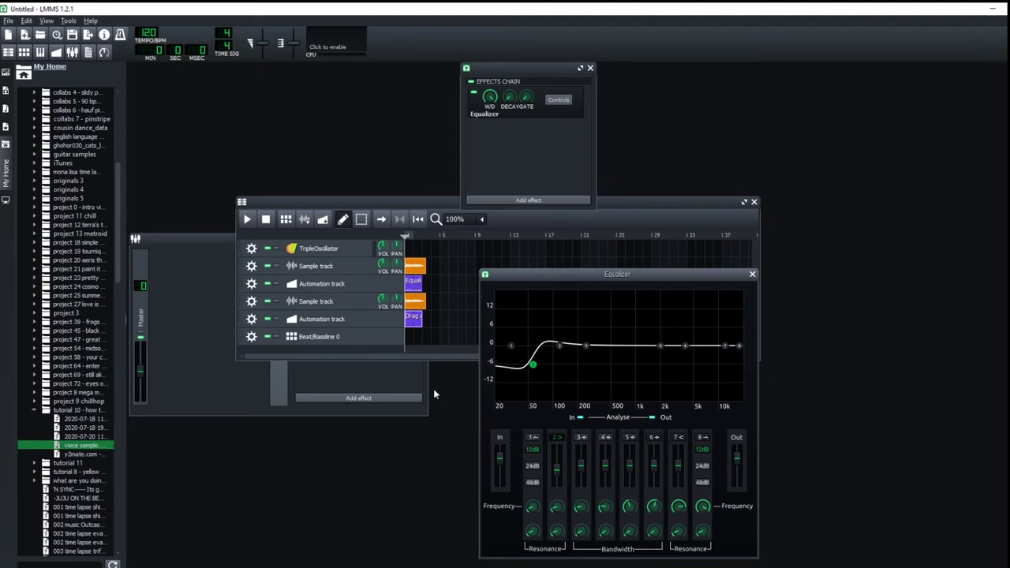
pyautogui.moveTo(591, 273); pyautogui.dragTo(747, 217)
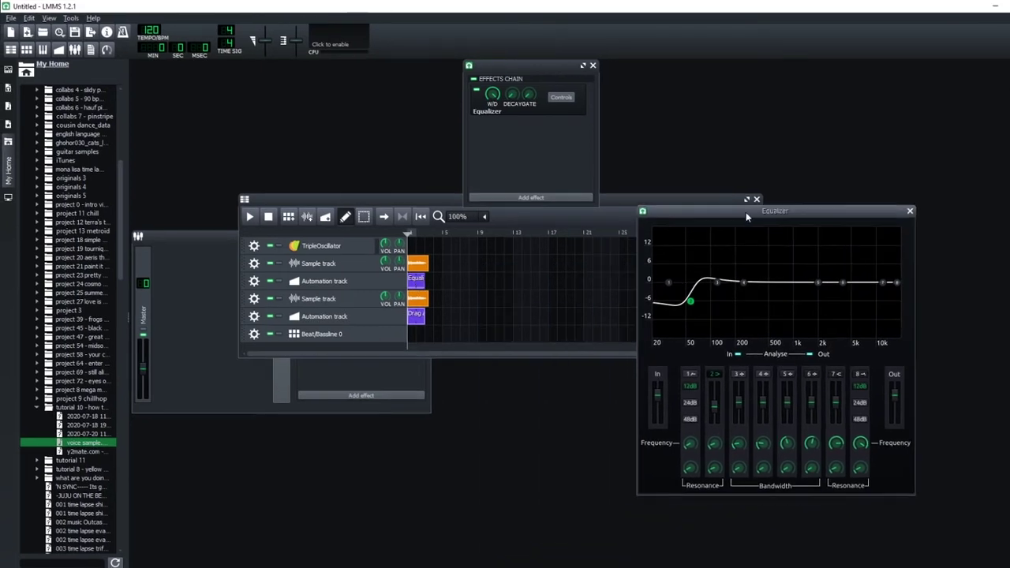
# - Open the low-shelf automation clip and lower the Equalizer's low-shelf frequency
pyautogui.doubleClick(419, 285)
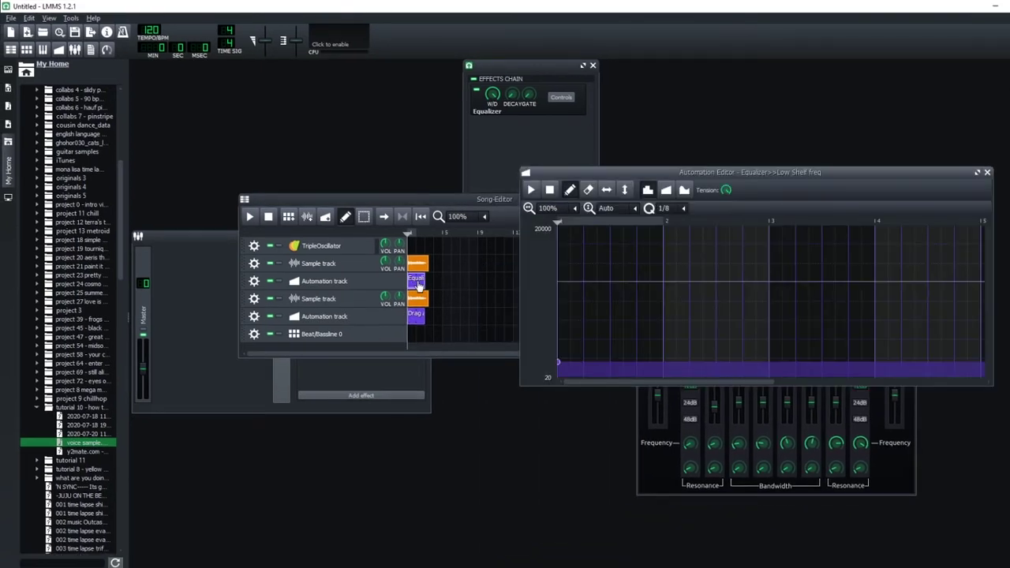
pyautogui.moveTo(787, 174); pyautogui.dragTo(434, 346)
pyautogui.moveTo(830, 211); pyautogui.dragTo(844, 213)
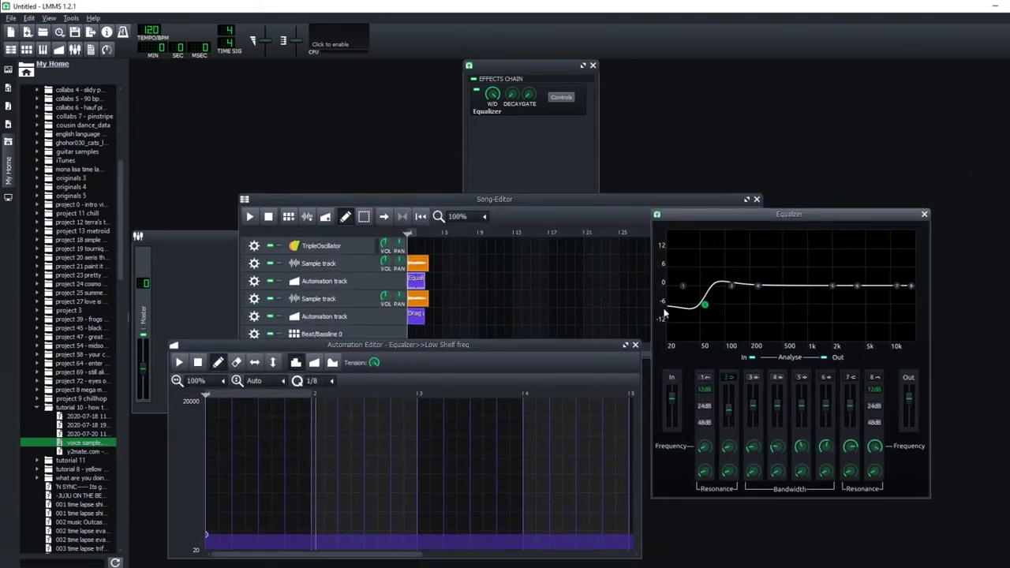
pyautogui.moveTo(708, 306)
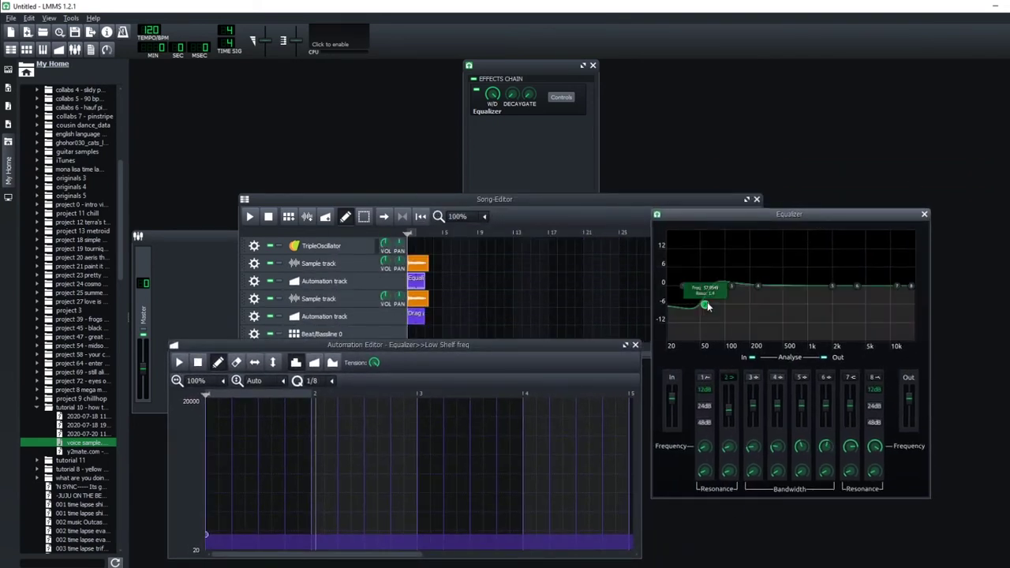
pyautogui.moveTo(708, 306); pyautogui.dragTo(699, 323)
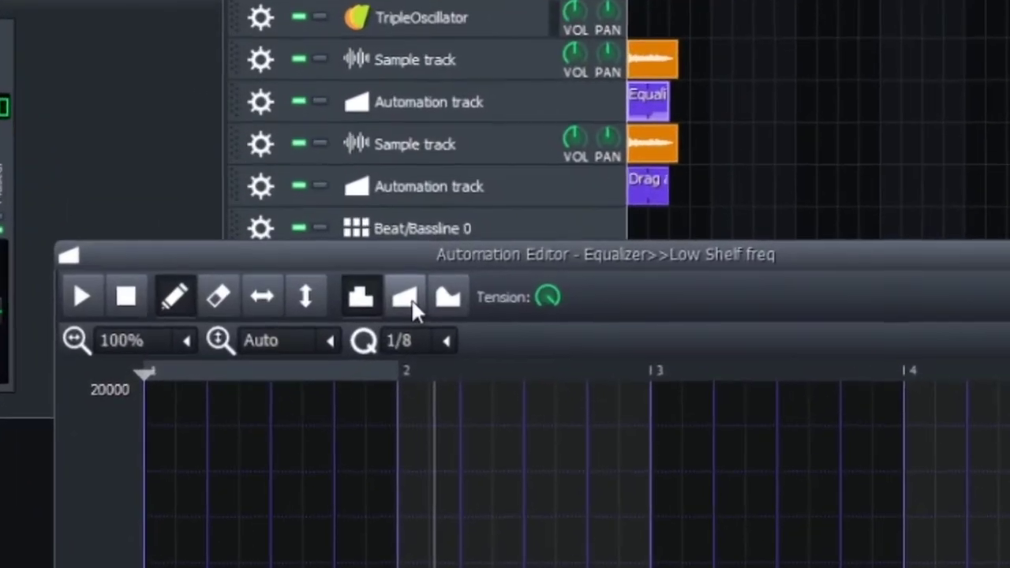
# - Draw a linear Low Shelf freq ramp up to about 4119 at bar 3, then play it
pyautogui.click(409, 299)
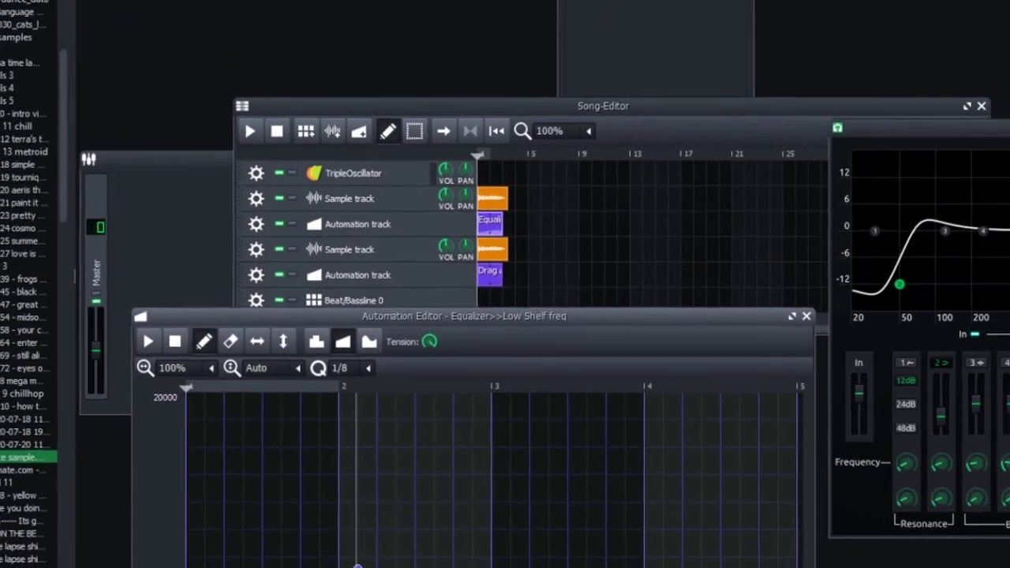
pyautogui.moveTo(356, 567); pyautogui.dragTo(395, 567)
pyautogui.moveTo(350, 513)
pyautogui.mouseDown()
pyautogui.moveTo(457, 494)
pyautogui.moveTo(529, 442)
pyautogui.moveTo(527, 467)
pyautogui.moveTo(263, 471)
pyautogui.moveTo(416, 468)
pyautogui.mouseUp()
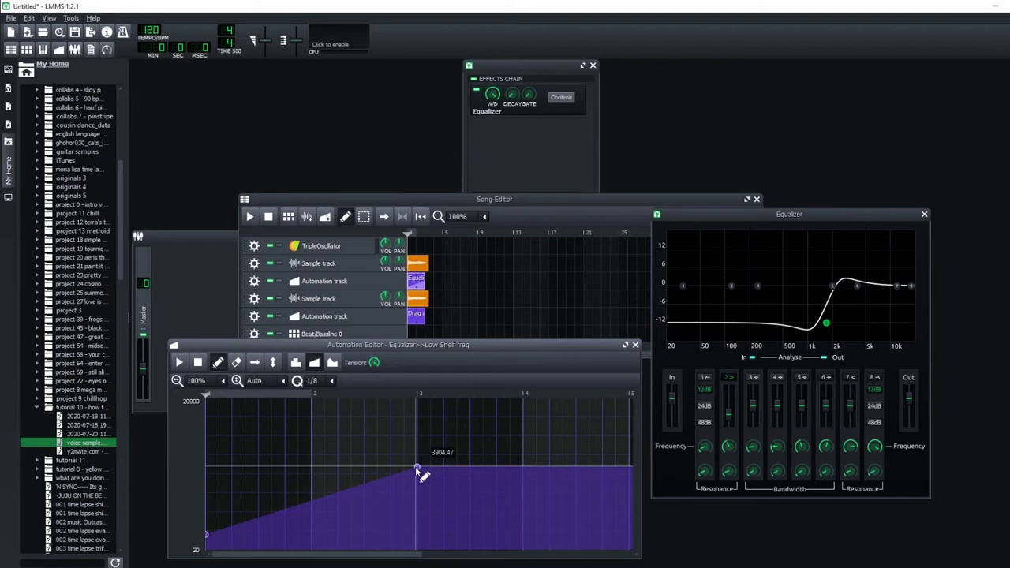
pyautogui.click(180, 363)
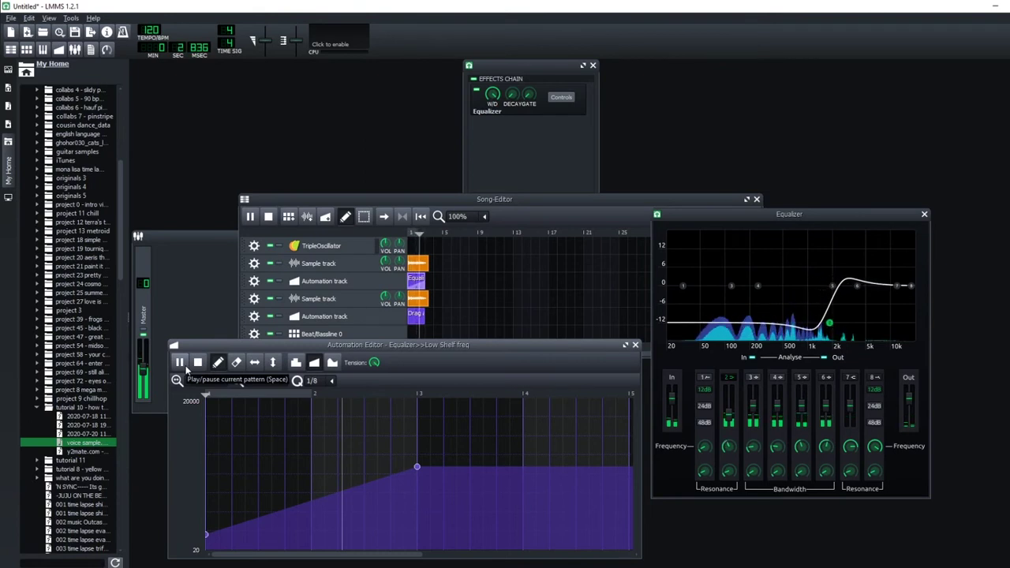
# - Stop playback and open the second sample track's effects chain
pyautogui.click(181, 364)
pyautogui.click(416, 318)
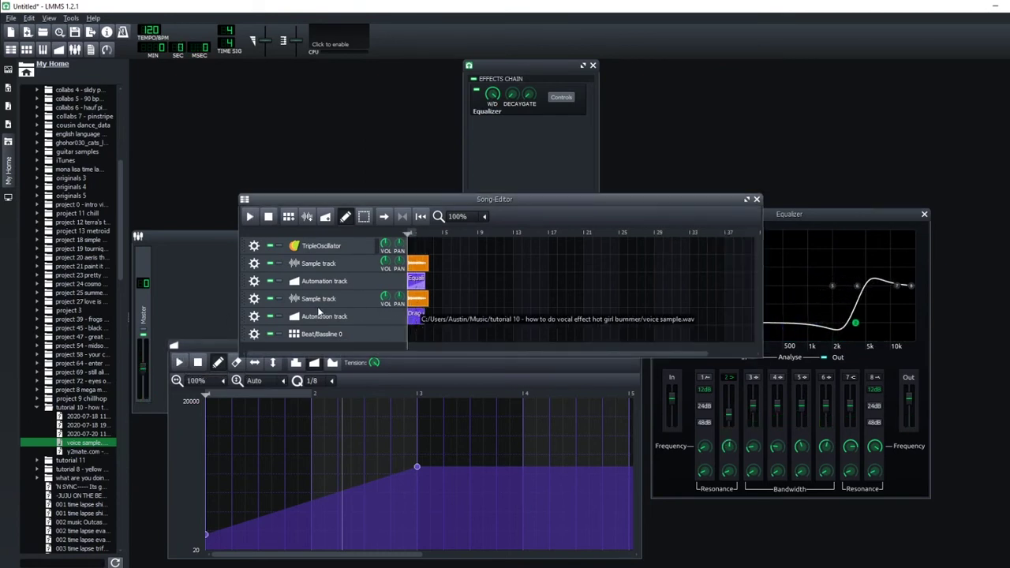
pyautogui.click(318, 303)
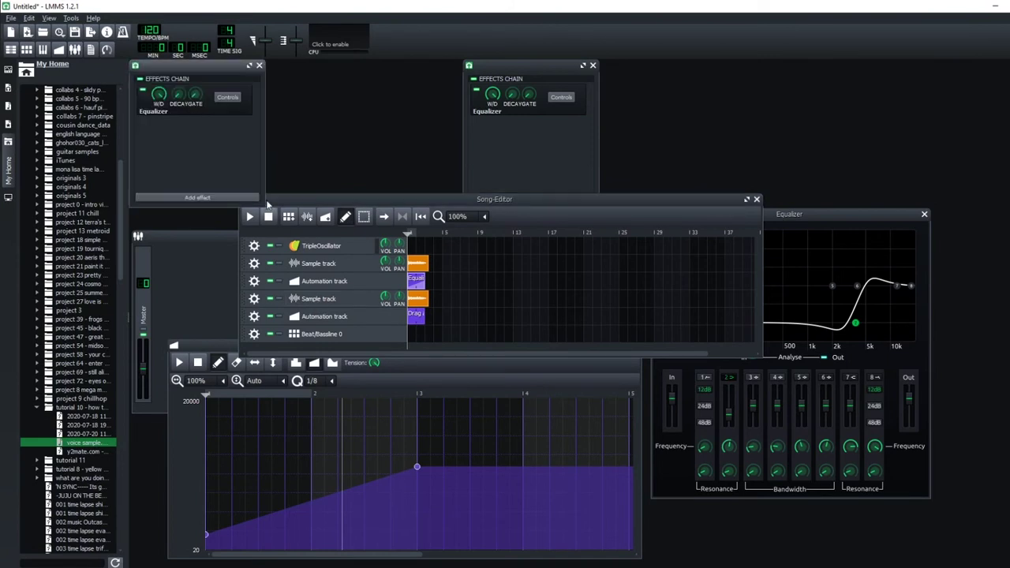
# - Drag the second Equalizer's high shelf from 12000 Hz down to about 5158 Hz
pyautogui.click(228, 97)
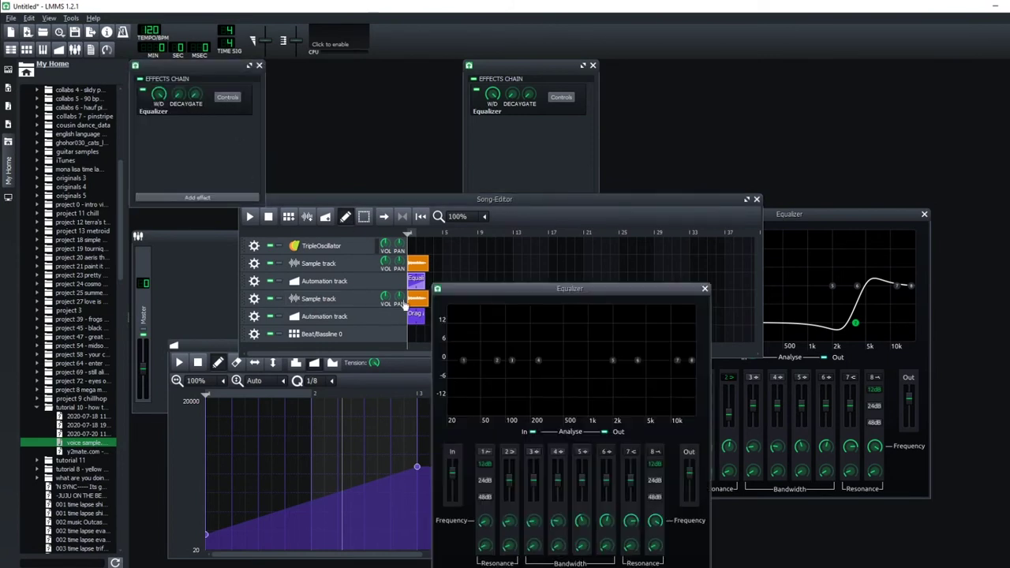
pyautogui.moveTo(497, 361)
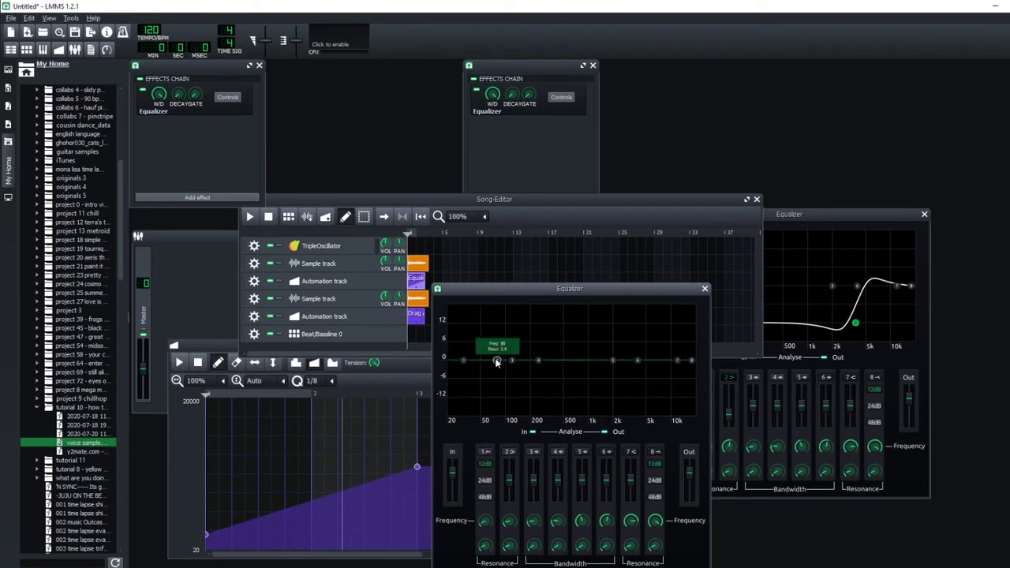
pyautogui.moveTo(545, 367)
pyautogui.moveTo(679, 363)
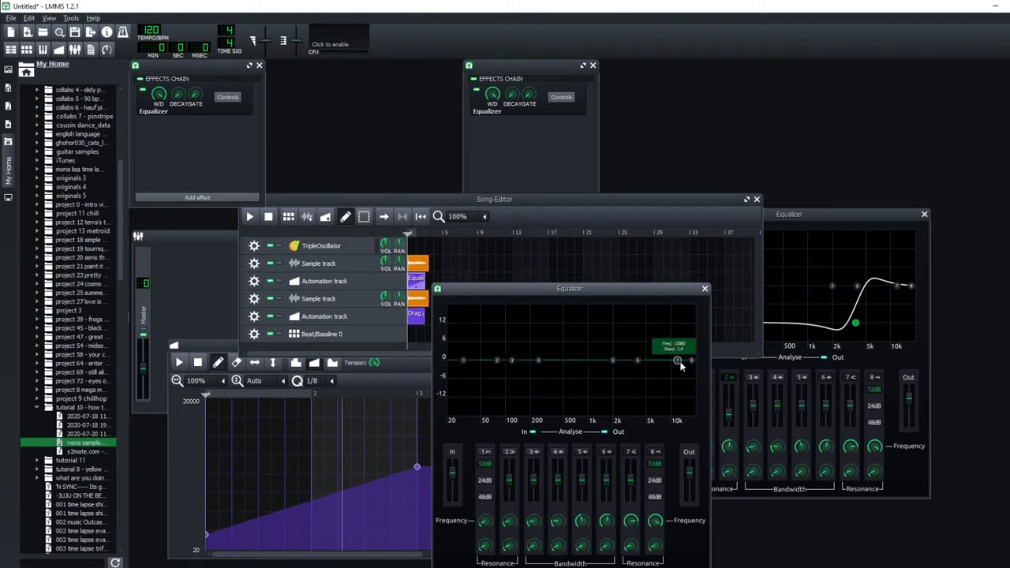
pyautogui.moveTo(677, 360); pyautogui.dragTo(661, 400)
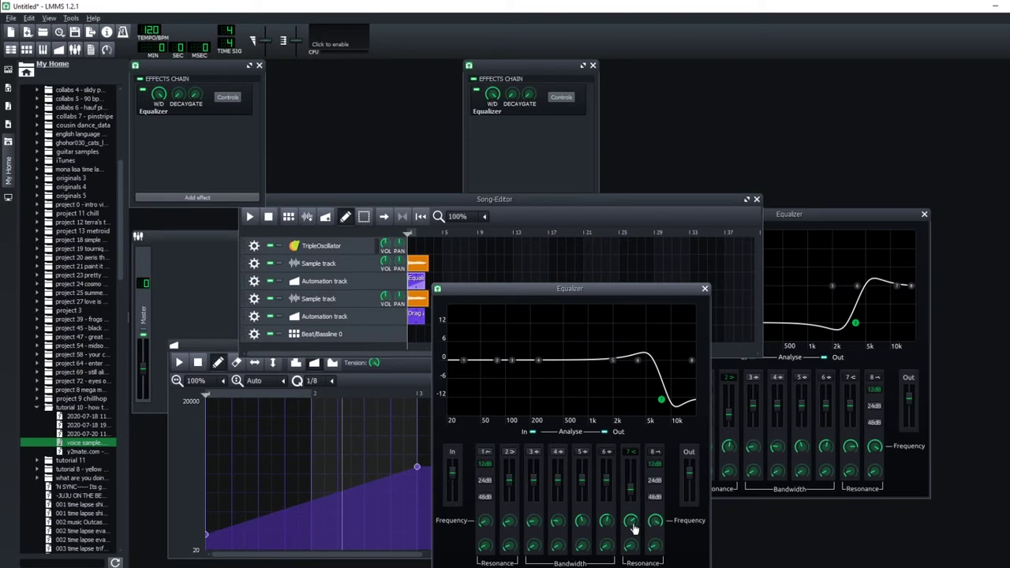
# - Link the high shelf frequency to the second automation clip and ramp it linearly down to about 216
pyautogui.moveTo(634, 526); pyautogui.dragTo(416, 320)
pyautogui.doubleClick(416, 319)
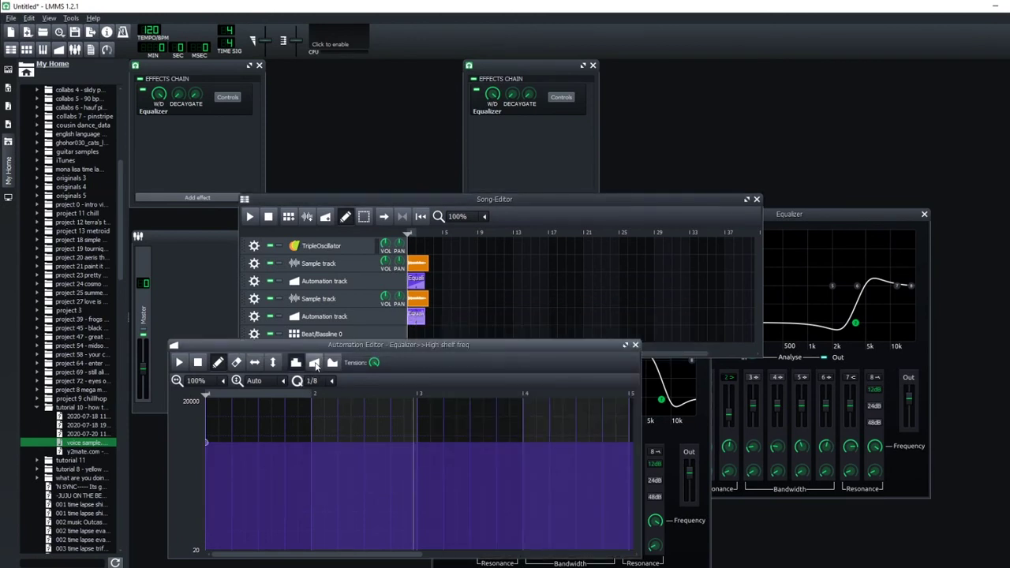
pyautogui.click(314, 364)
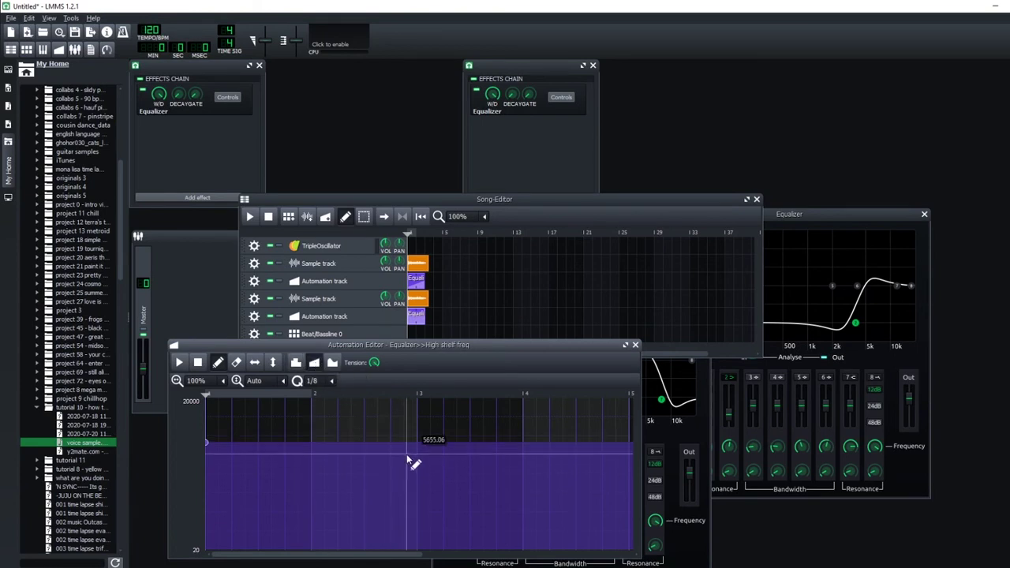
pyautogui.moveTo(422, 450)
pyautogui.mouseDown()
pyautogui.moveTo(428, 507)
pyautogui.moveTo(413, 530)
pyautogui.moveTo(497, 509)
pyautogui.mouseUp()
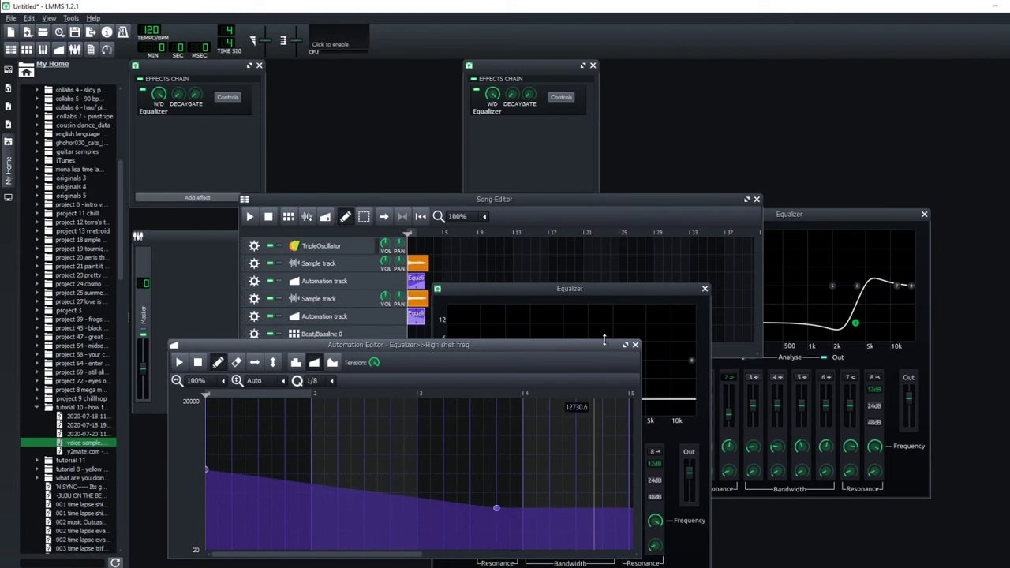
pyautogui.moveTo(583, 289); pyautogui.dragTo(767, 251)
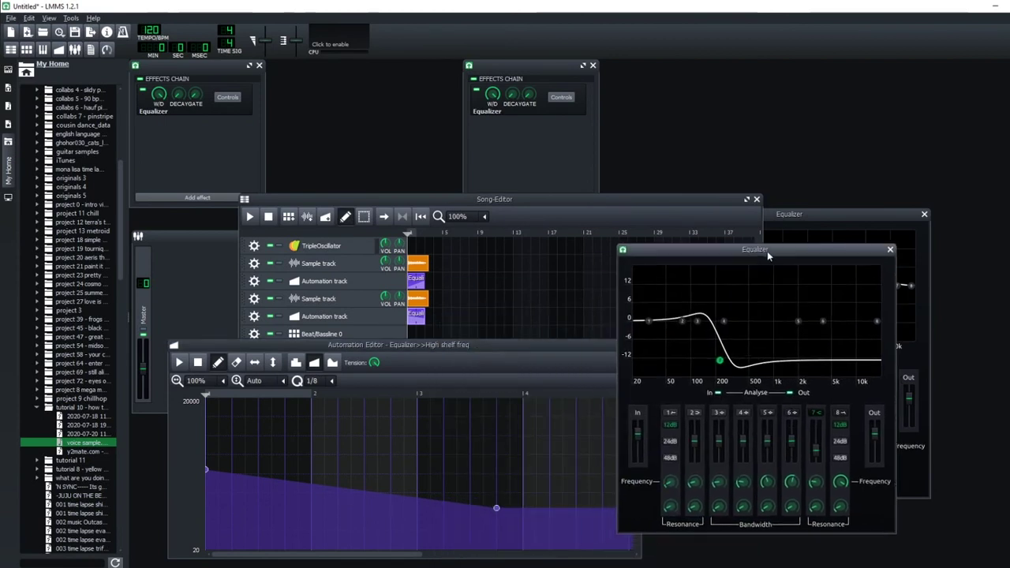
pyautogui.click(179, 363)
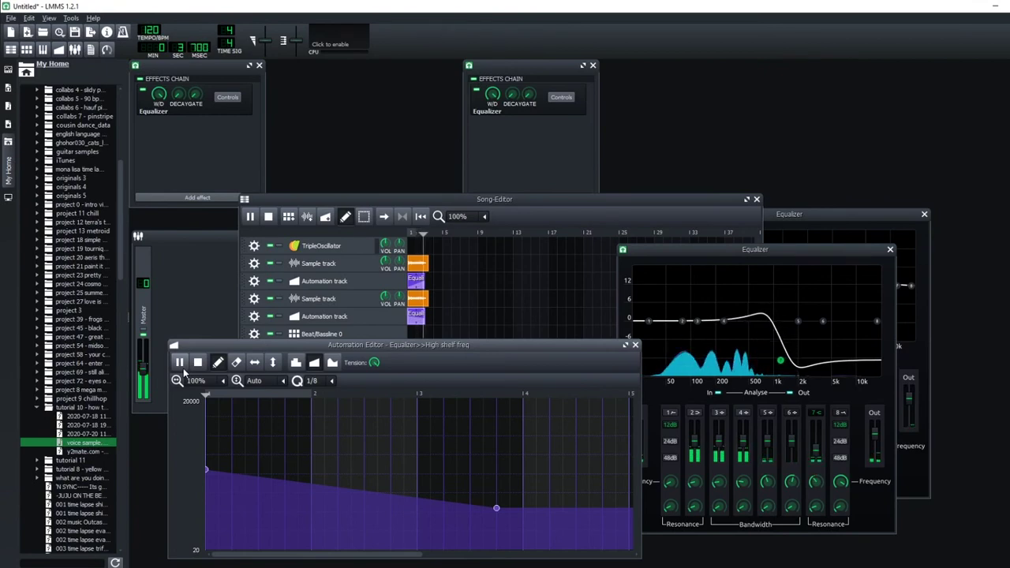
# - Raise the low-shelf ramp's starting point, then replay the whole song from the start
pyautogui.click(847, 219)
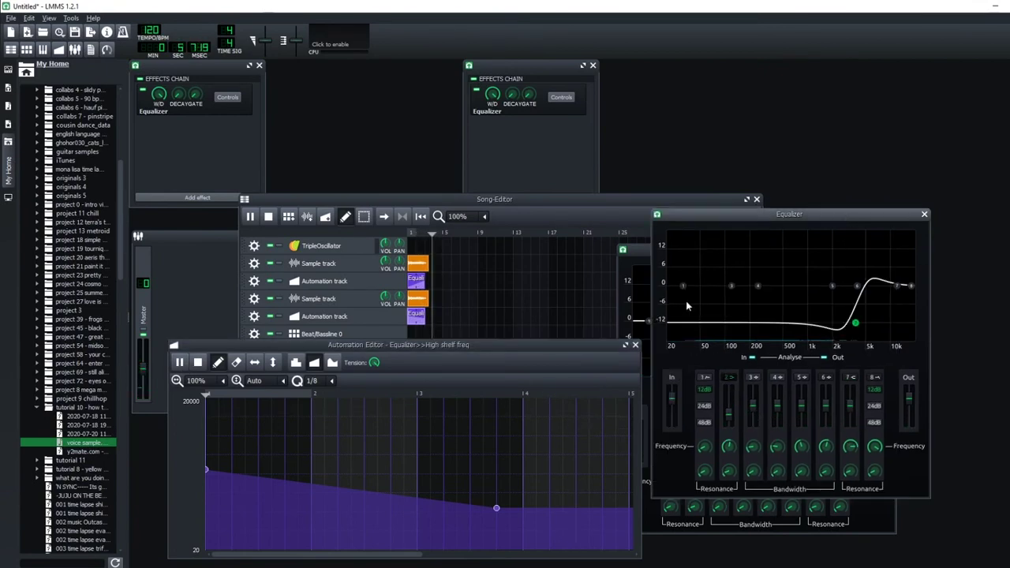
pyautogui.doubleClick(416, 281)
pyautogui.click(212, 520)
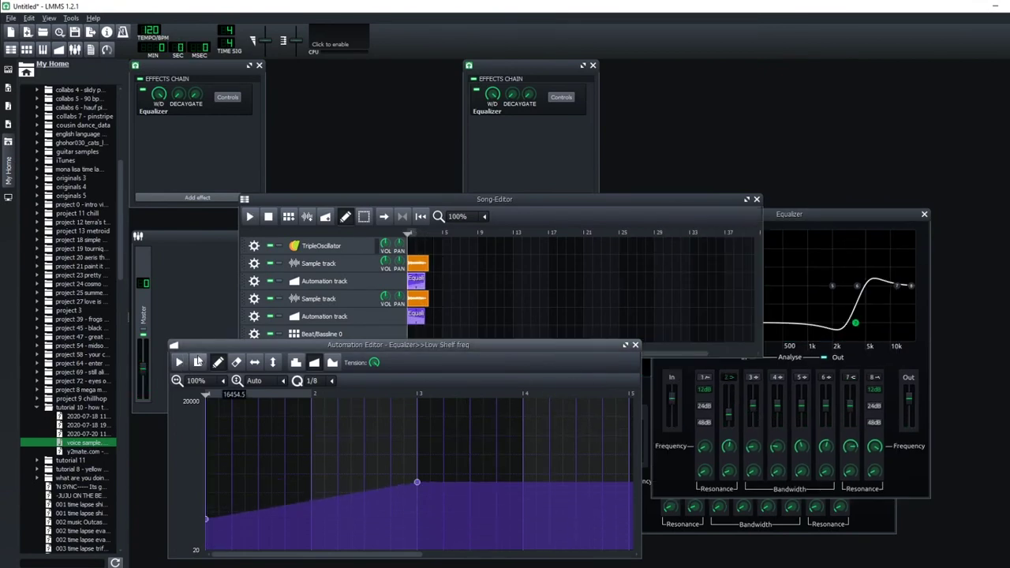
pyautogui.press('space')
pyautogui.click(249, 216)
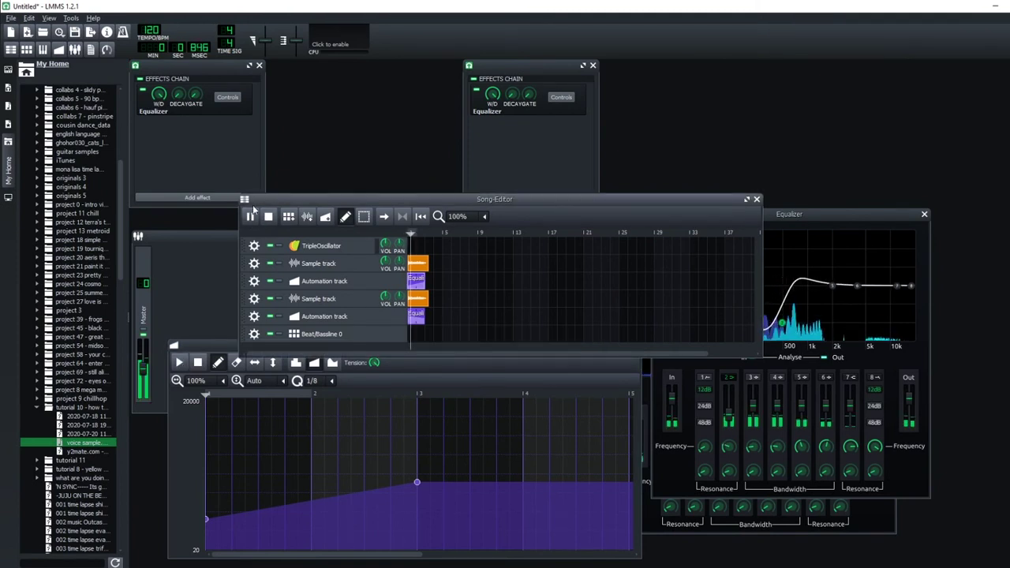